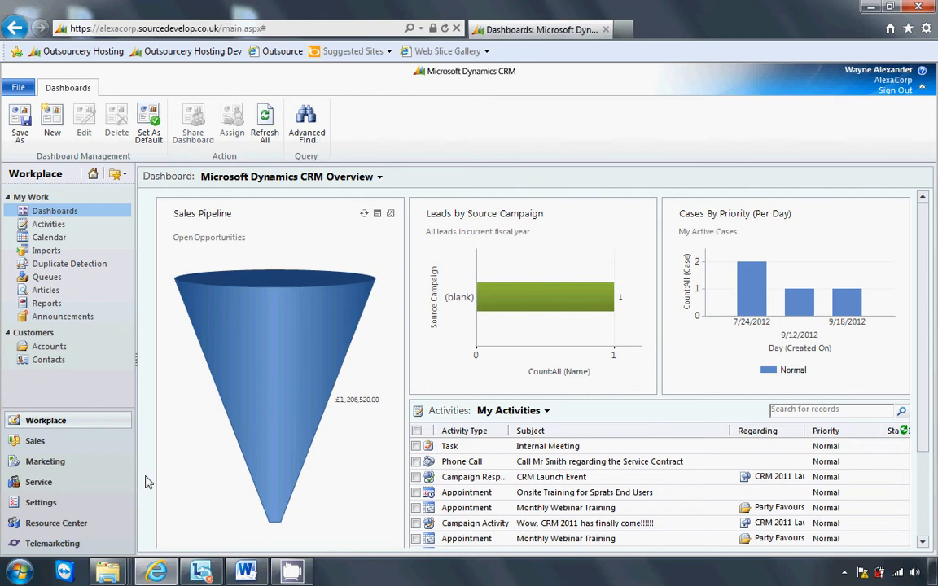
# - Review the organization's default Duplicate Detection Settings under Data Management and close them with the options accepted
pyautogui.click(78, 507)
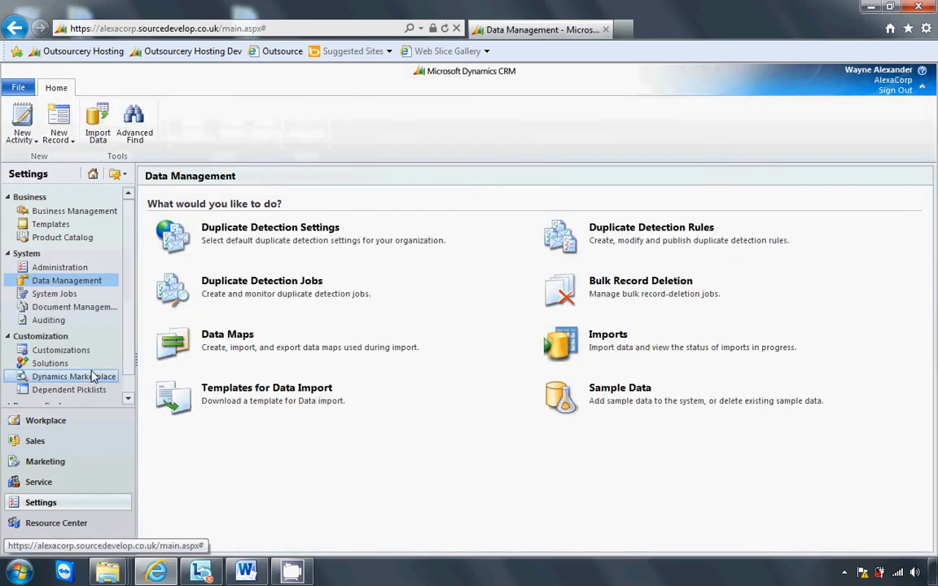
pyautogui.click(91, 281)
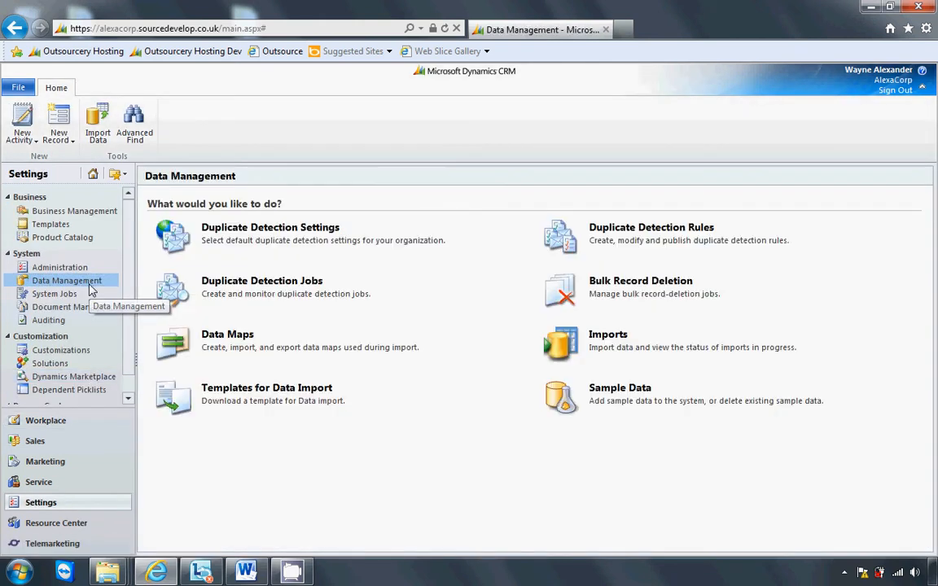
pyautogui.click(241, 235)
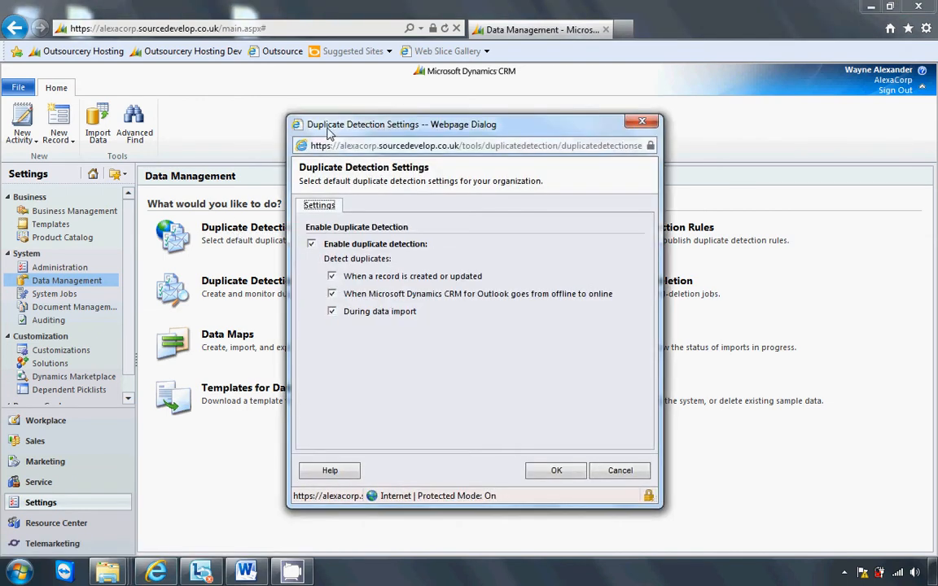
pyautogui.moveTo(329, 134); pyautogui.dragTo(365, 122)
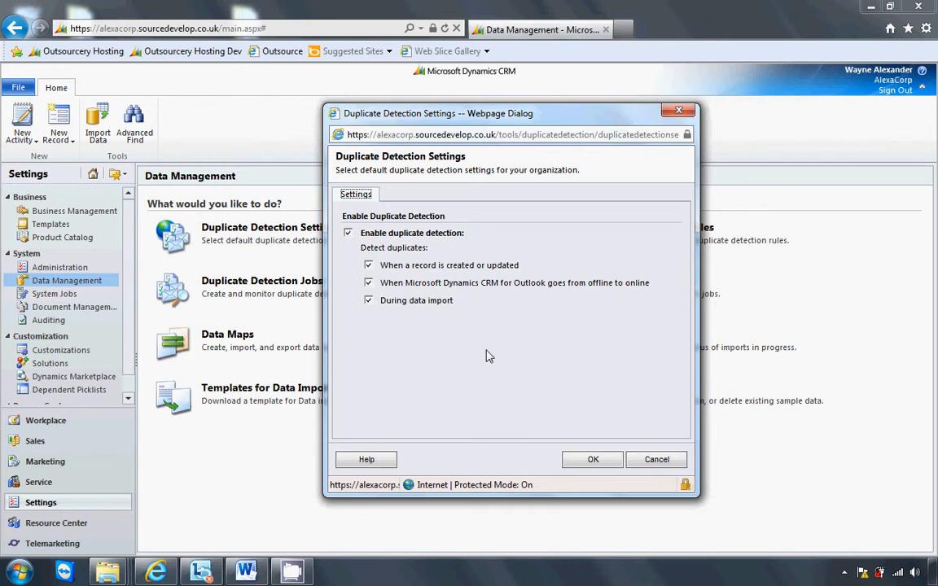
pyautogui.click(569, 461)
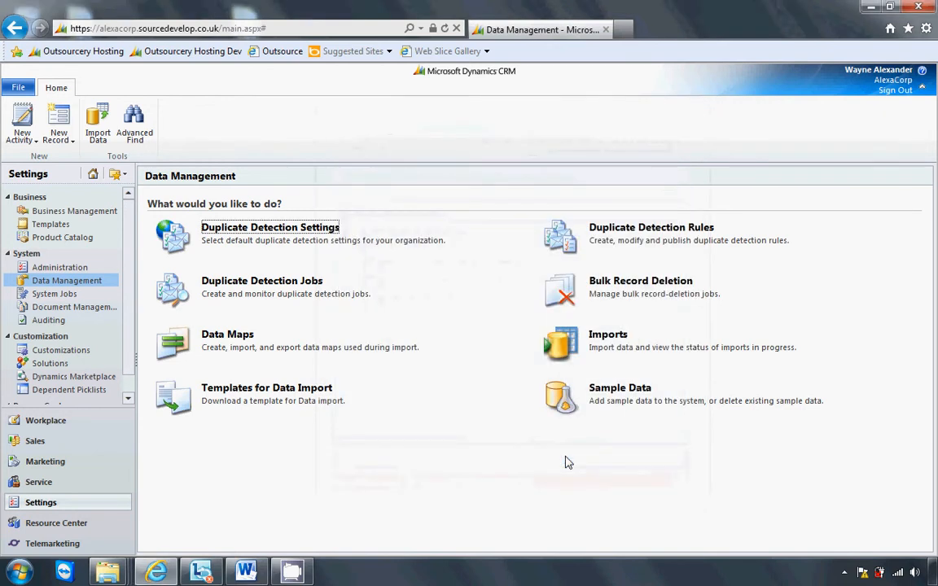
# - Open the Duplicate Detection Rules list and select the existing account, contact and lead e-mail address rules
pyautogui.click(600, 233)
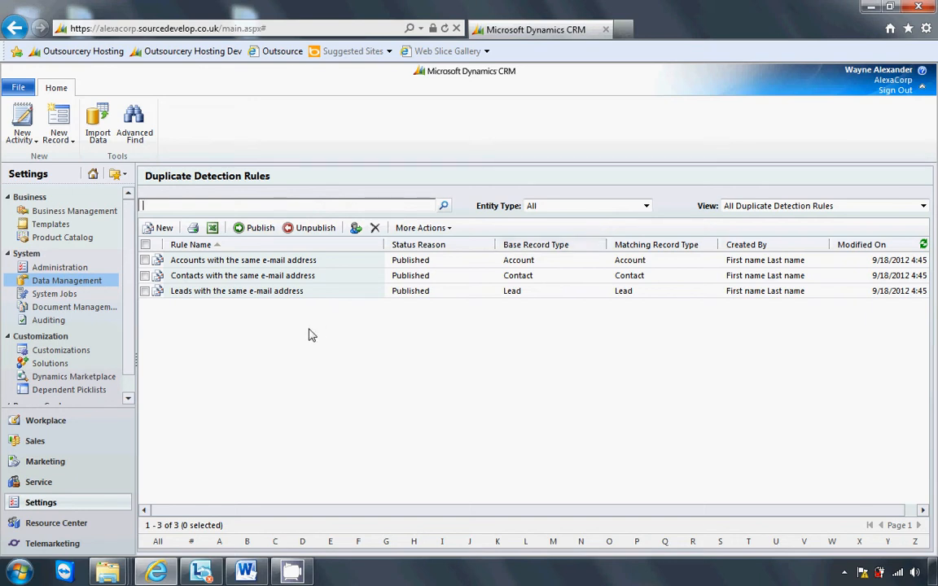
pyautogui.click(145, 261)
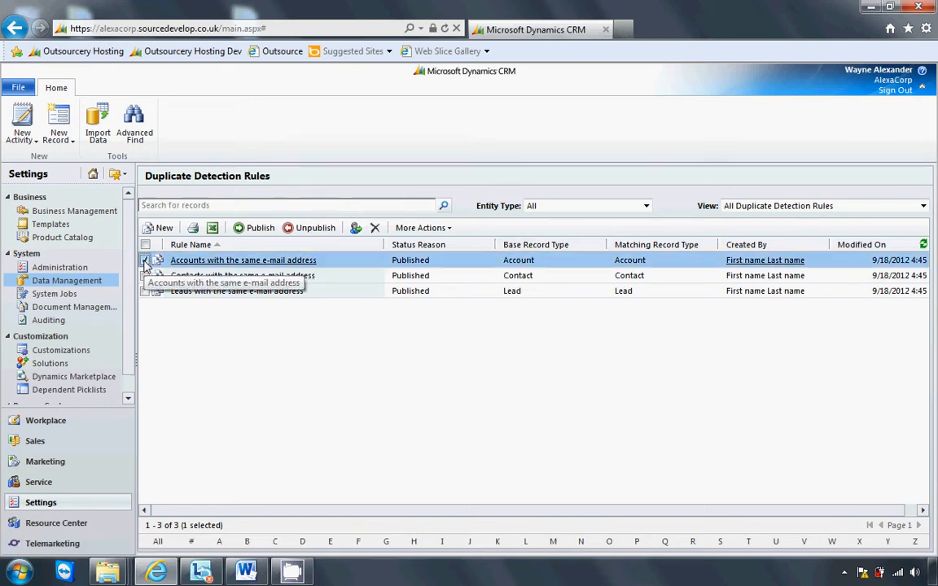
pyautogui.click(145, 277)
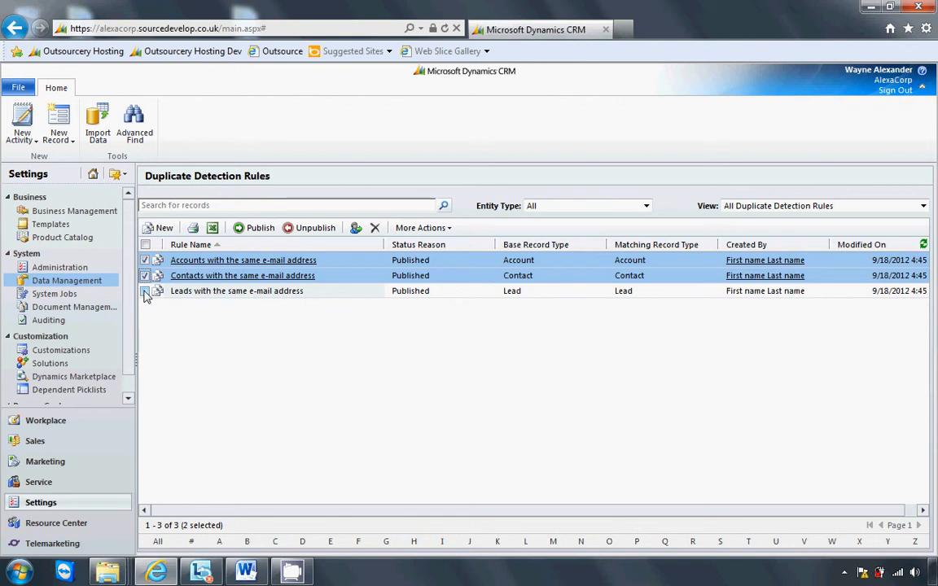
pyautogui.click(145, 291)
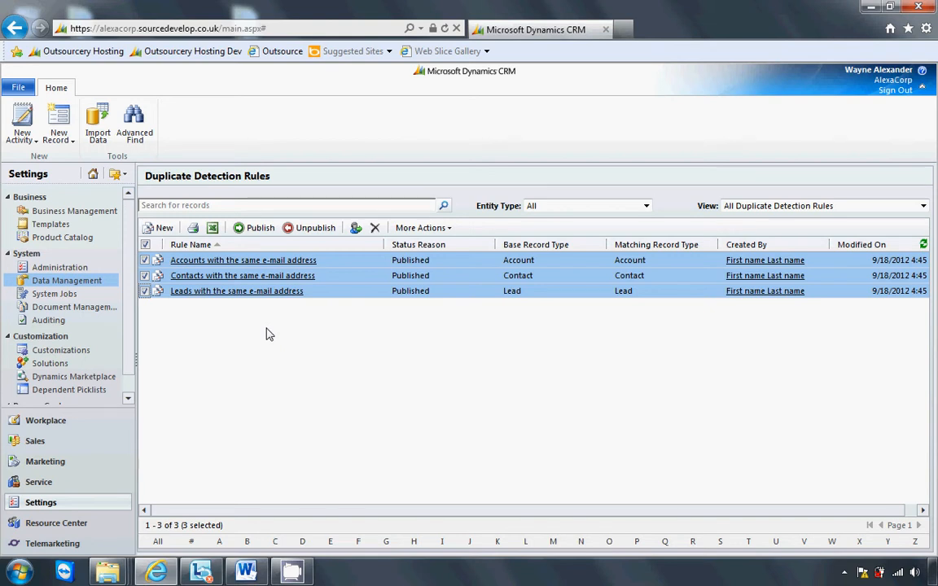
# - Create a duplicate detection rule named "Accounts with the same name" with Account as the base record type
pyautogui.click(160, 228)
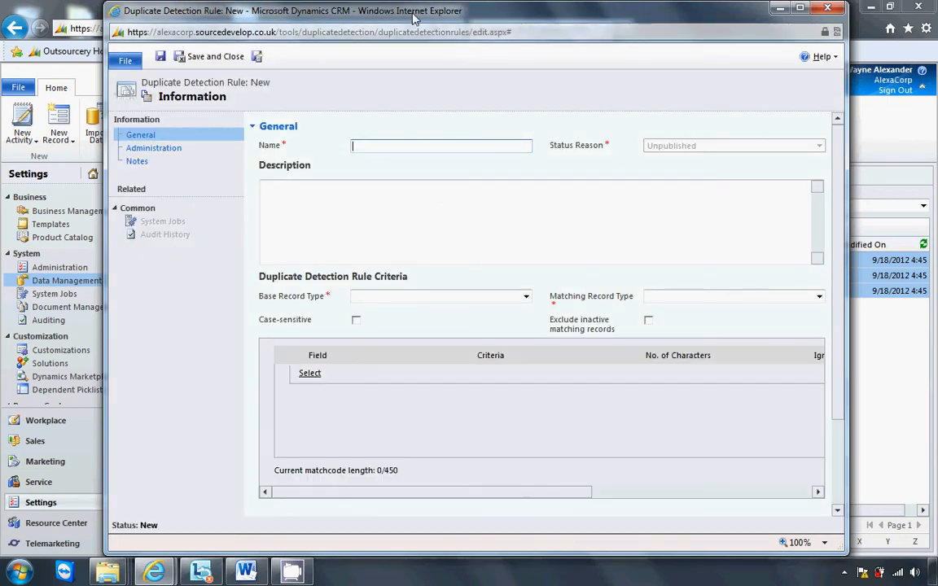
pyautogui.moveTo(370, 11); pyautogui.dragTo(371, 27)
pyautogui.click(374, 165)
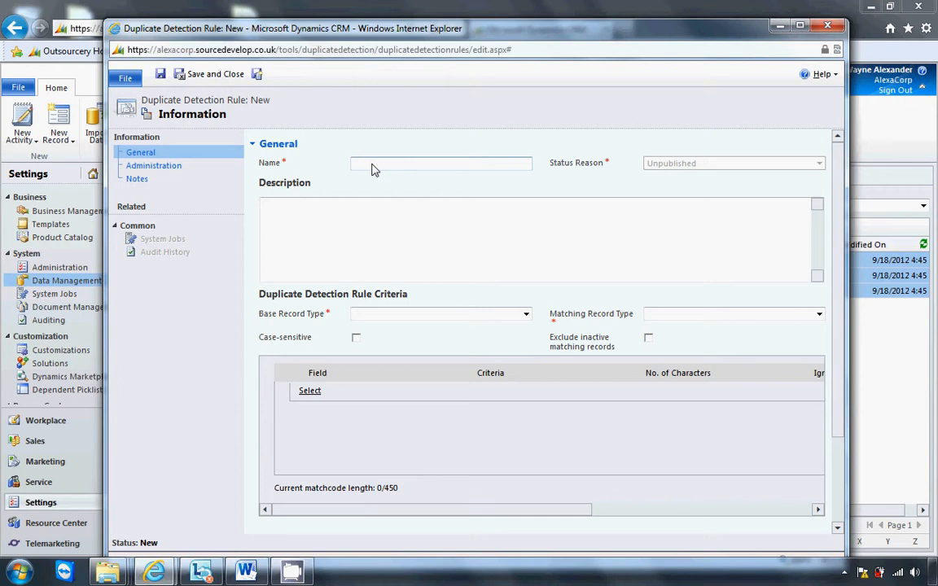
pyautogui.write('Accounts with the same name')
pyautogui.click(527, 316)
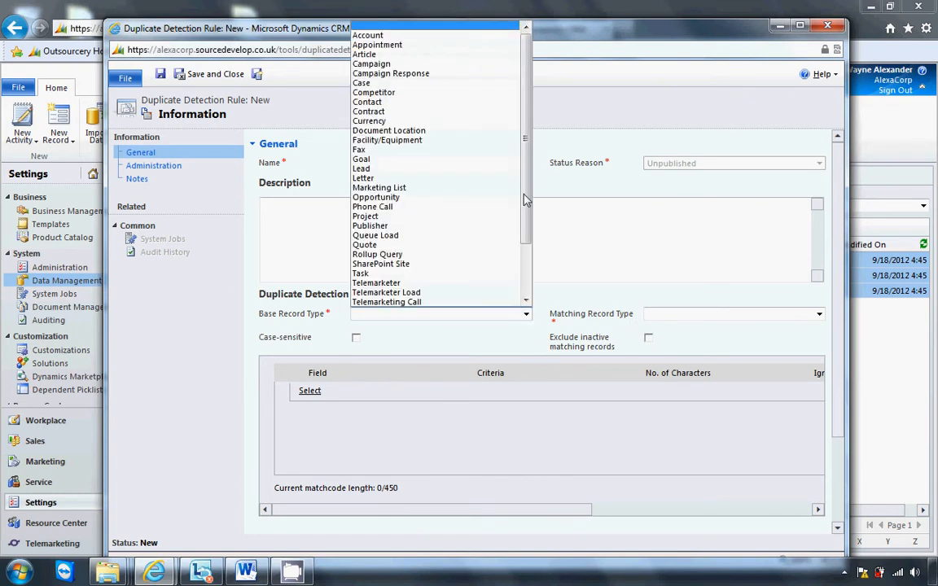
pyautogui.click(495, 37)
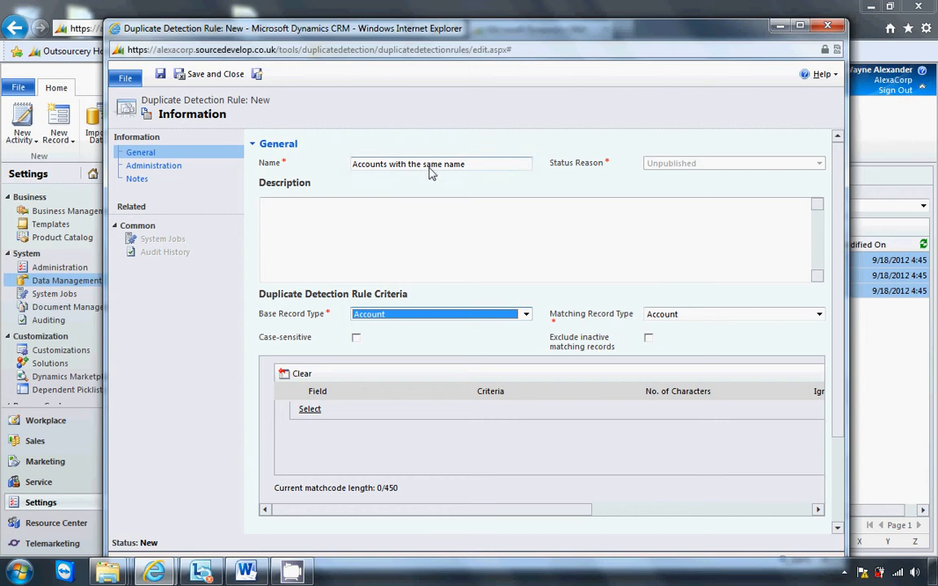
# - Add Account Name as the field in the first row of the rule's criteria
pyautogui.moveTo(473, 167); pyautogui.dragTo(351, 175)
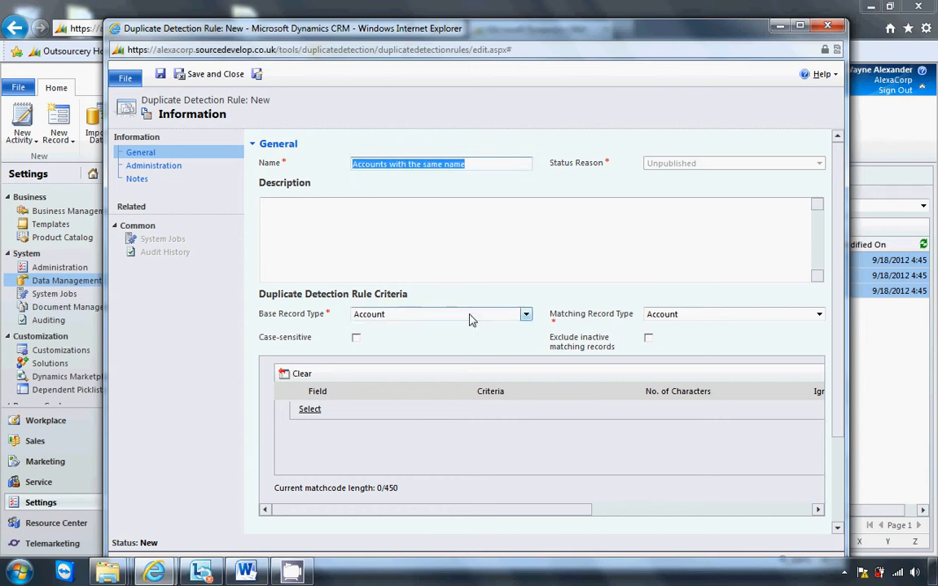
pyautogui.click(414, 411)
pyautogui.click(494, 168)
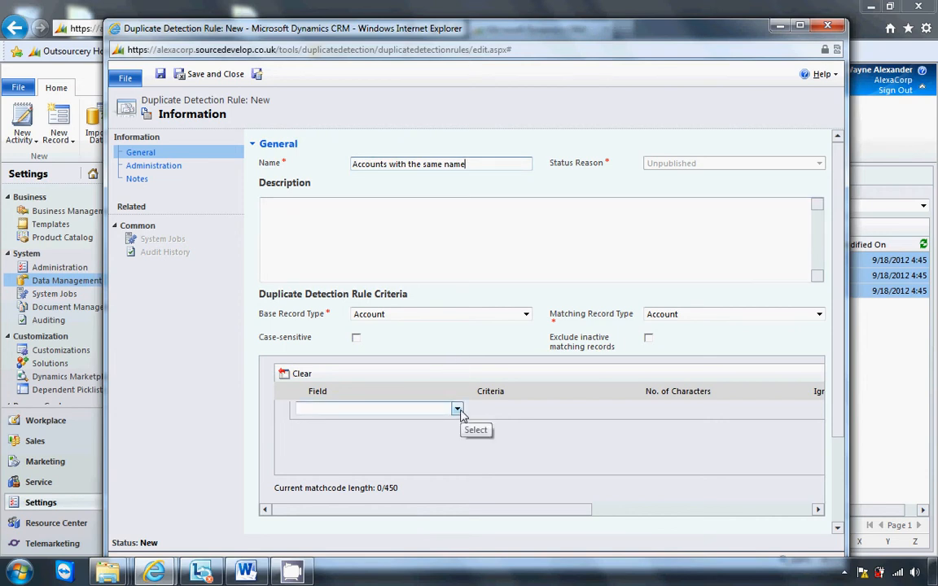
pyautogui.click(458, 410)
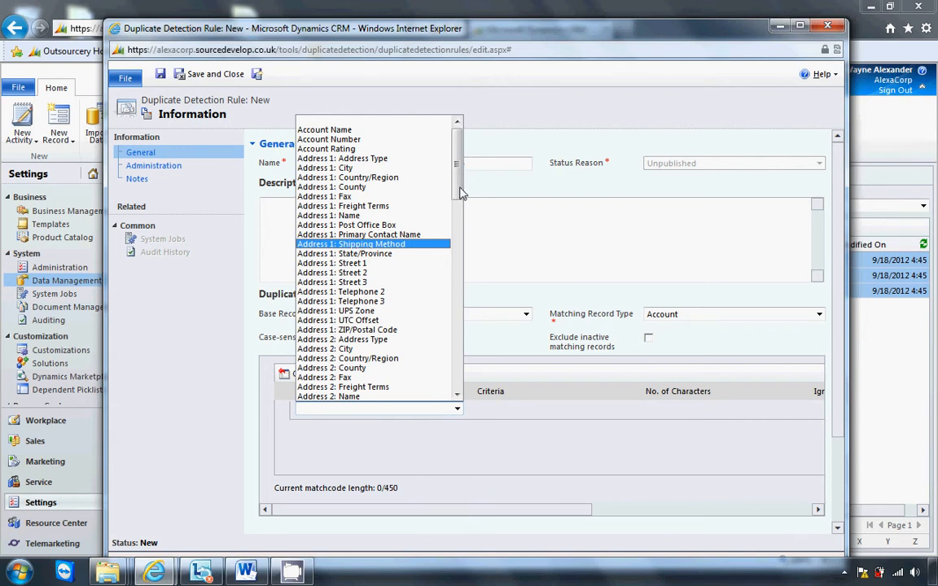
pyautogui.moveTo(459, 194)
pyautogui.mouseDown()
pyautogui.moveTo(461, 350)
pyautogui.moveTo(463, 181)
pyautogui.mouseUp()
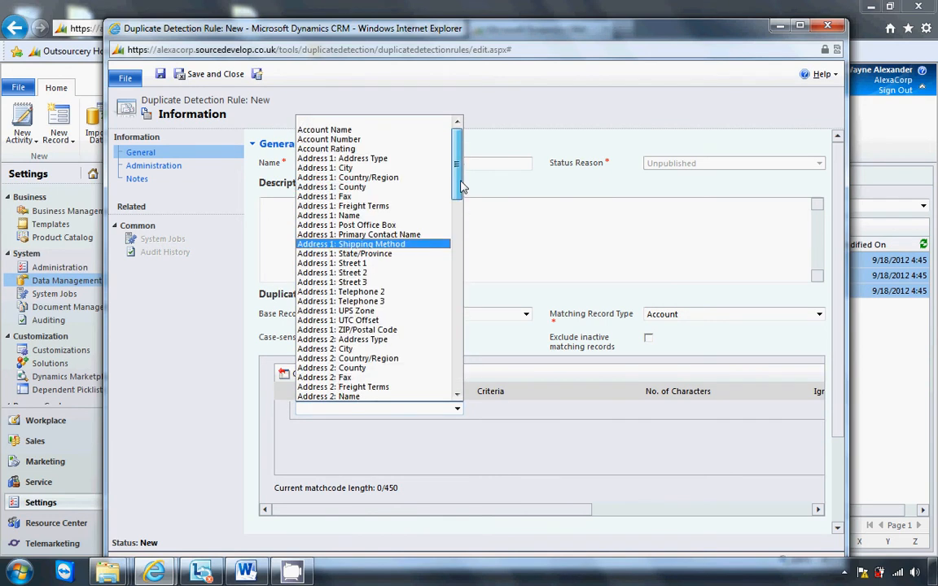
pyautogui.click(409, 132)
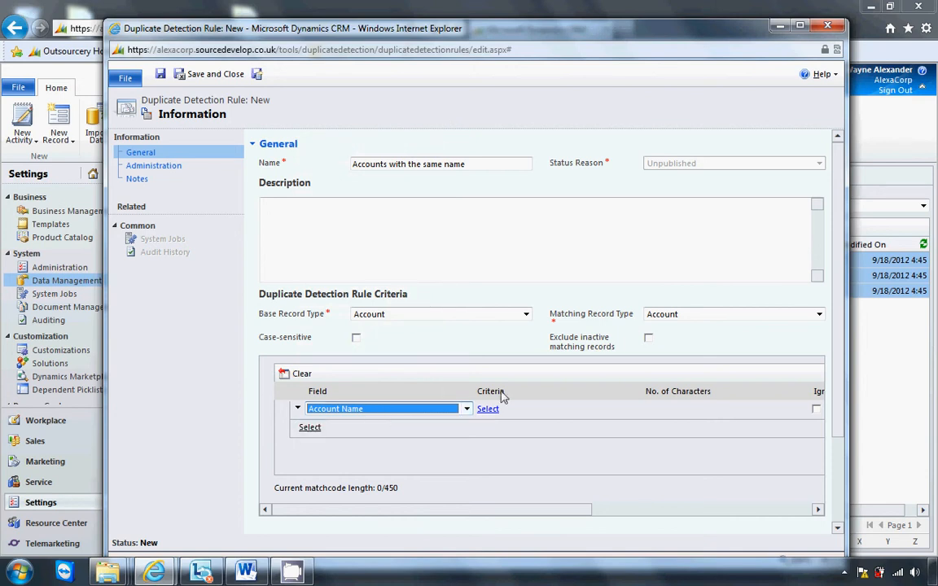
# - Set the Account Name criterion to Same First Characters with 5 characters
pyautogui.click(511, 409)
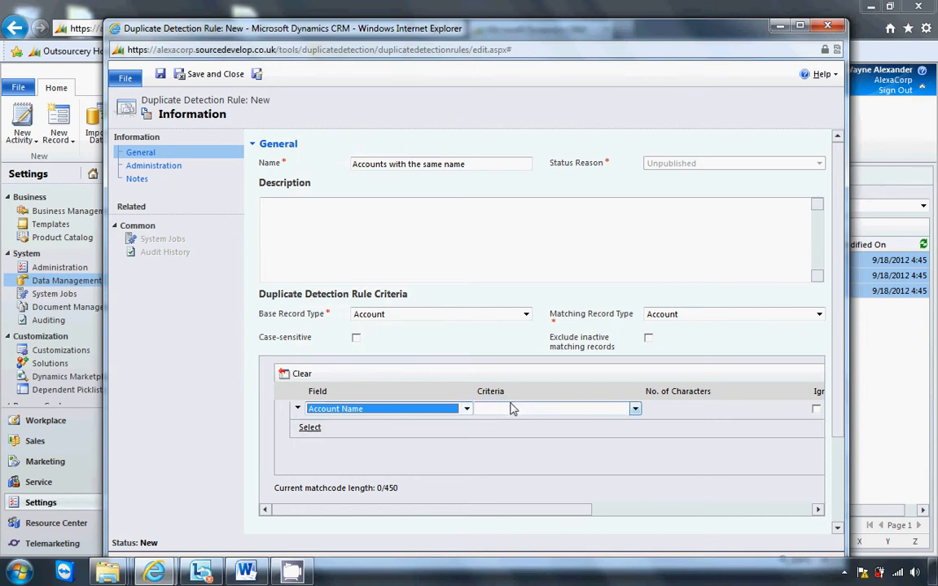
pyautogui.click(635, 409)
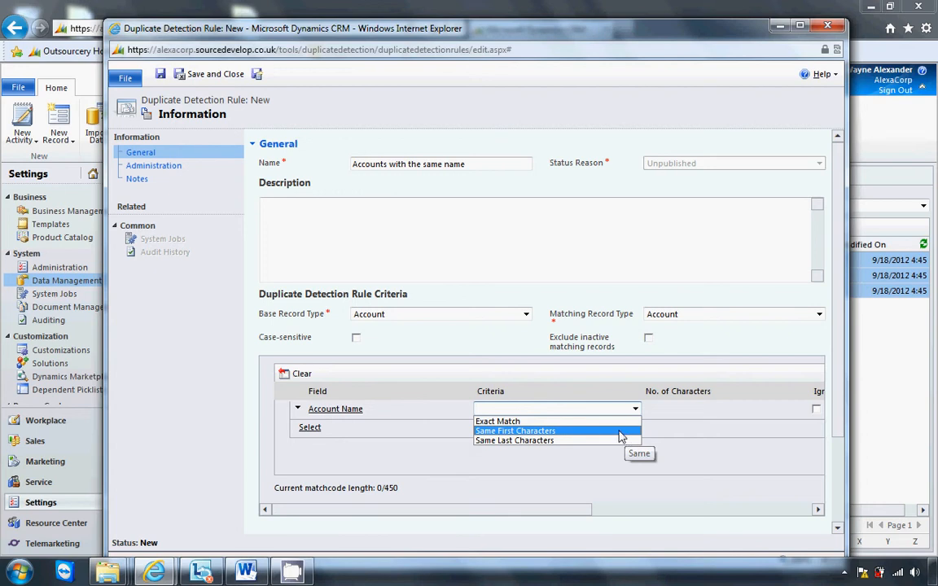
pyautogui.click(619, 432)
pyautogui.click(708, 411)
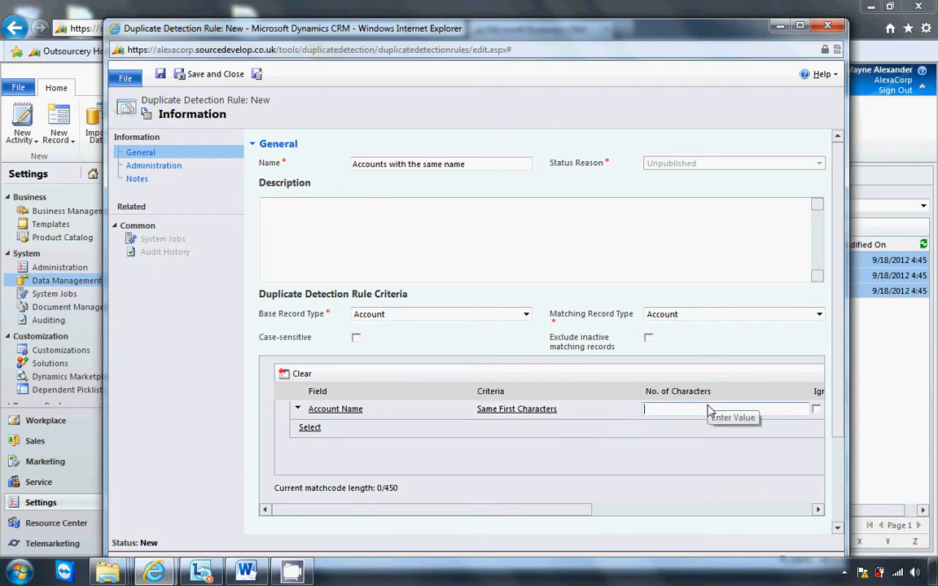
pyautogui.write('5')
# - Try Same Last Characters with 4 characters for Account Name, and clear the number of characters
pyautogui.click(587, 413)
pyautogui.click(586, 441)
pyautogui.click(673, 413)
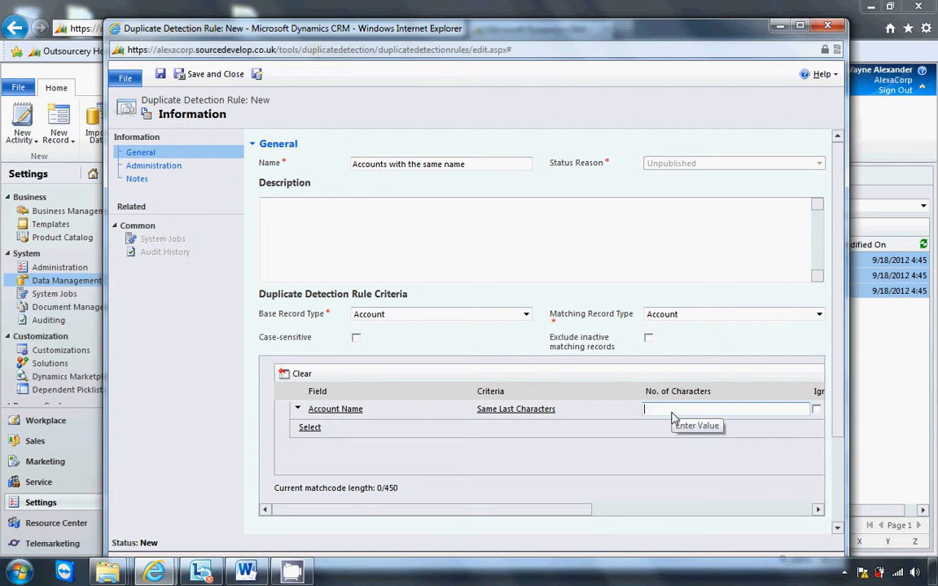
pyautogui.write('4')
pyautogui.moveTo(589, 509); pyautogui.dragTo(697, 523)
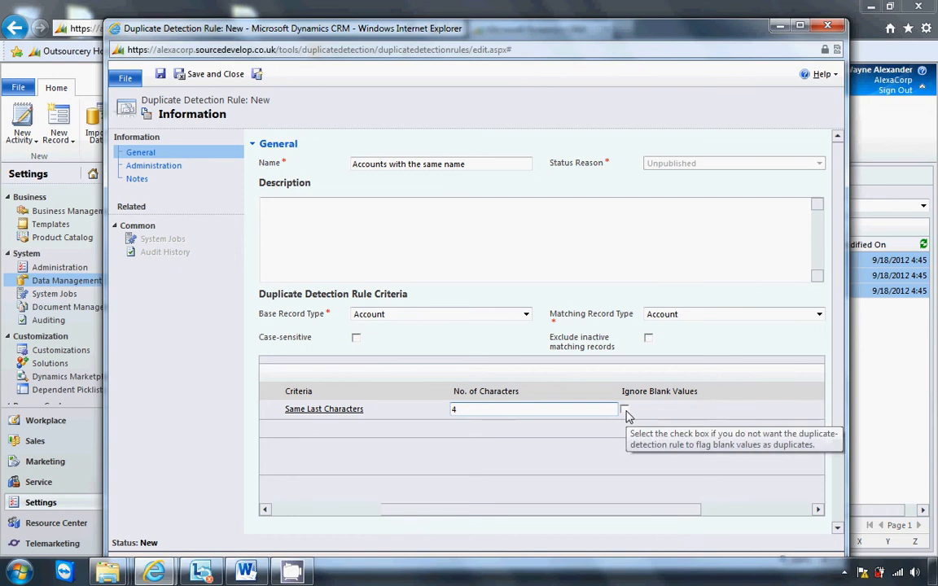
pyautogui.moveTo(654, 512); pyautogui.dragTo(628, 512)
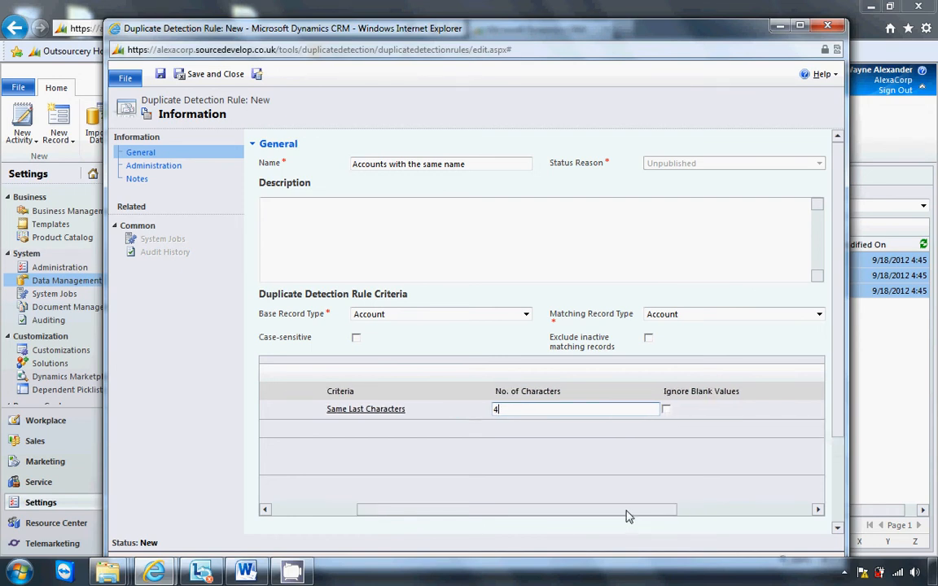
pyautogui.press('BackSpace')
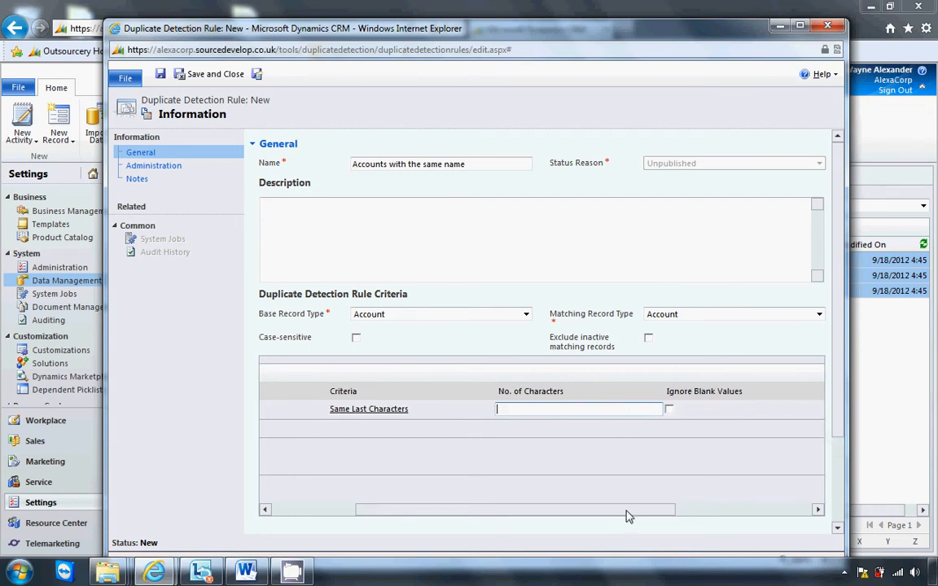
# - Enable Ignore Blank Values for the Account Name row and set its criterion to Exact Match
pyautogui.click(668, 410)
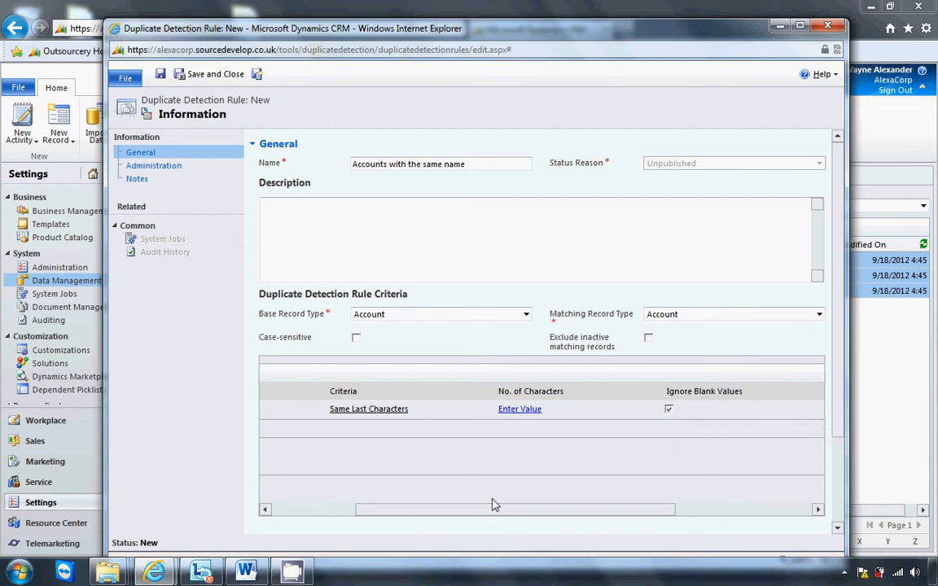
pyautogui.moveTo(495, 510); pyautogui.dragTo(453, 510)
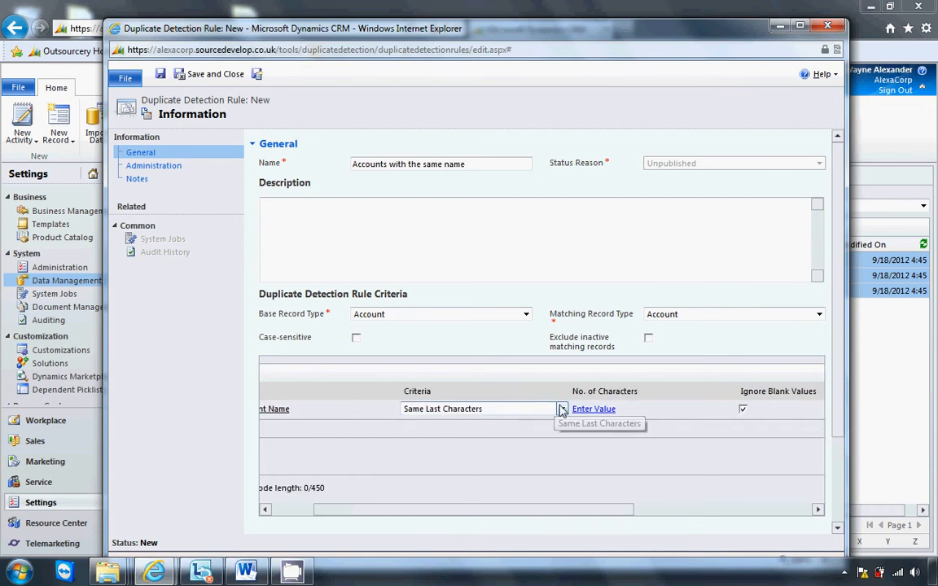
pyautogui.click(562, 408)
pyautogui.click(544, 421)
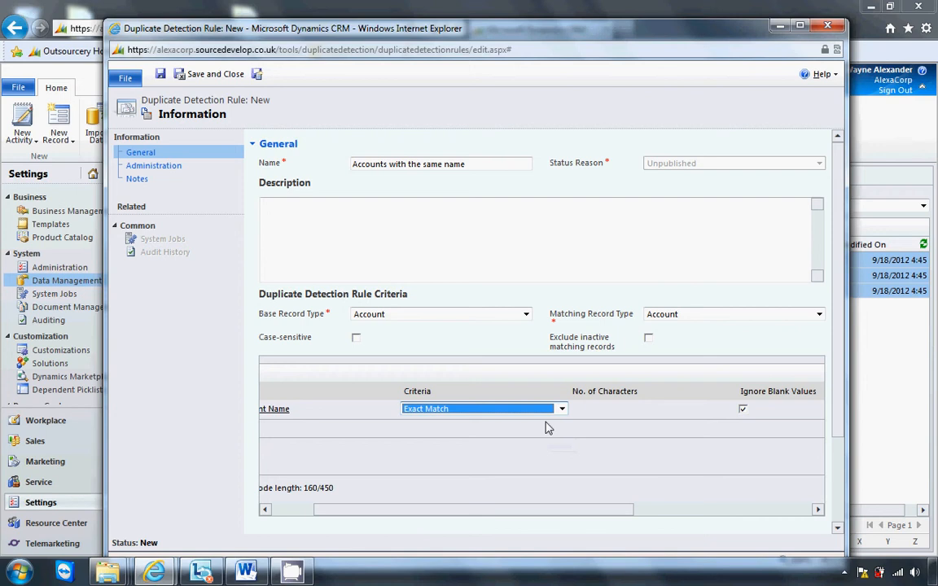
pyautogui.moveTo(570, 510); pyautogui.dragTo(498, 513)
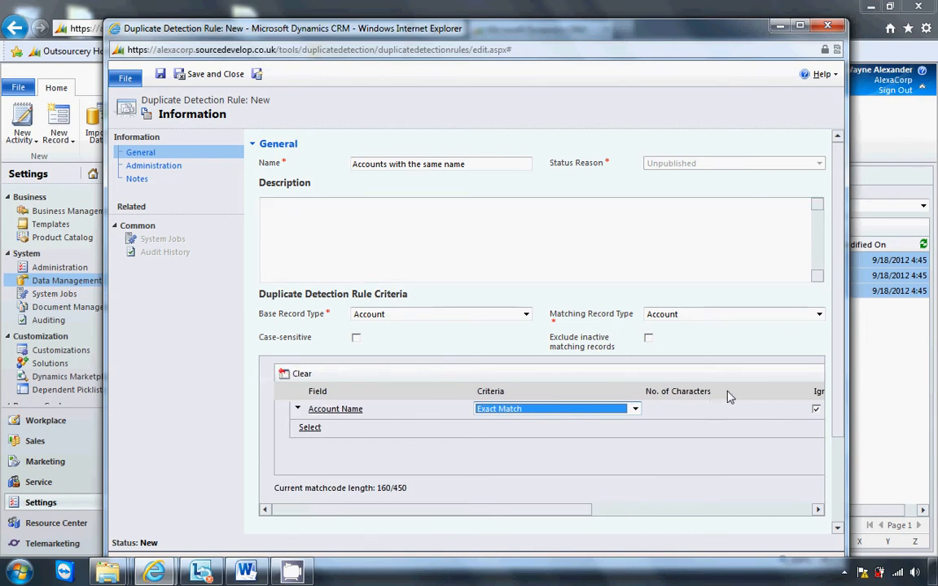
# - Examine the account fields available for a second criteria row without adding one
pyautogui.moveTo(588, 511)
pyautogui.mouseDown()
pyautogui.moveTo(638, 502)
pyautogui.moveTo(583, 505)
pyautogui.mouseUp()
pyautogui.moveTo(579, 505); pyautogui.dragTo(545, 540)
pyautogui.click(454, 428)
pyautogui.click(457, 429)
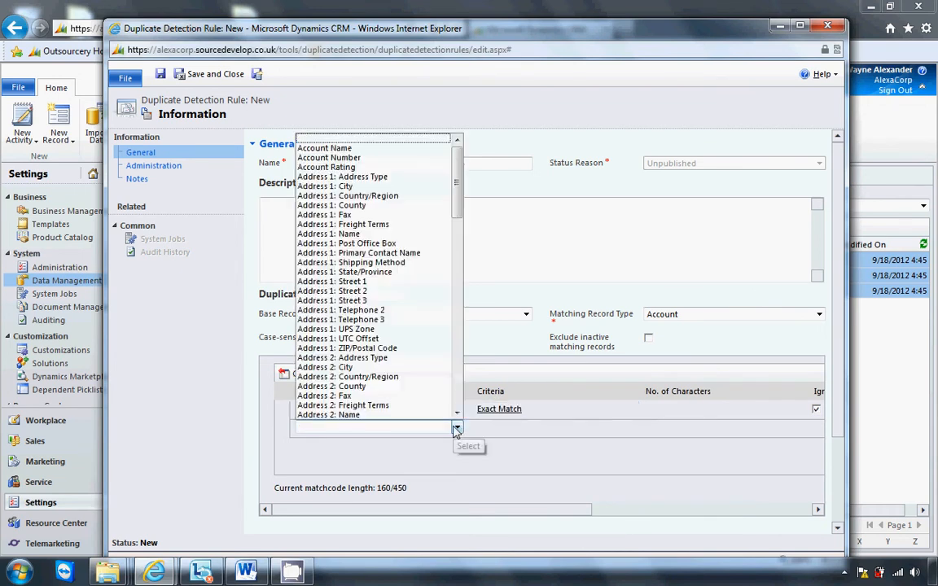
pyautogui.moveTo(458, 205); pyautogui.dragTo(458, 276)
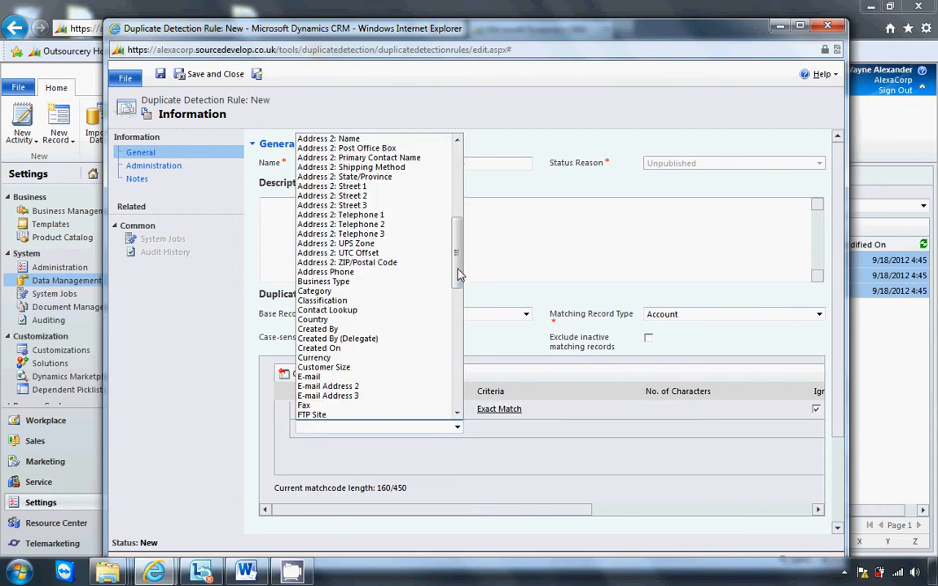
pyautogui.click(488, 245)
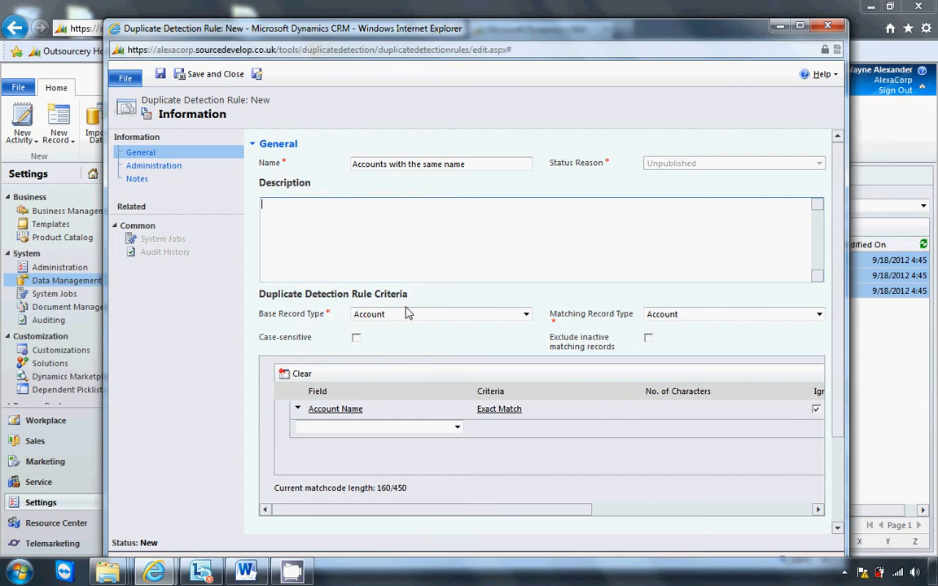
# - Save and close the new duplicate detection rule
pyautogui.click(482, 412)
pyautogui.click(183, 78)
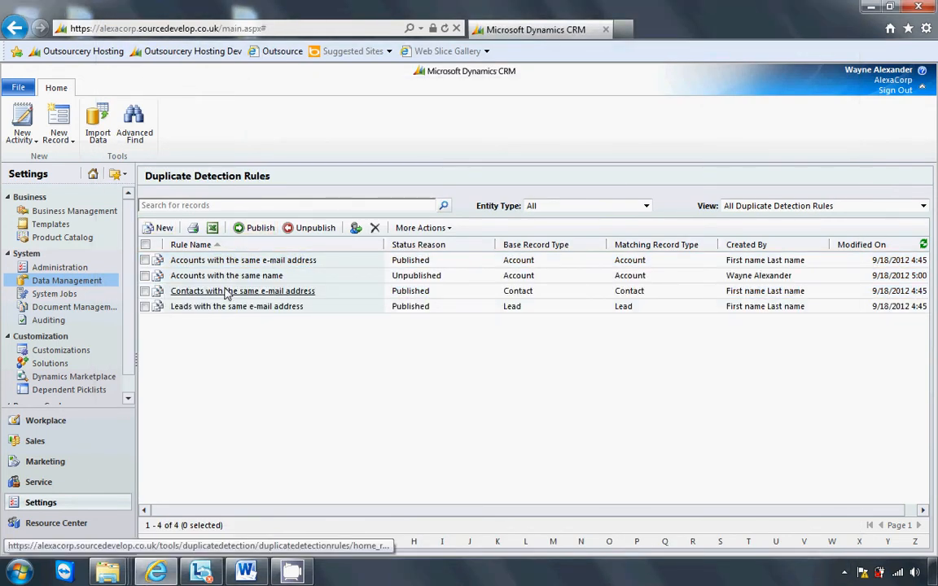
# - Publish the "Accounts with the same name" duplicate detection rule and confirm its publication
pyautogui.click(146, 277)
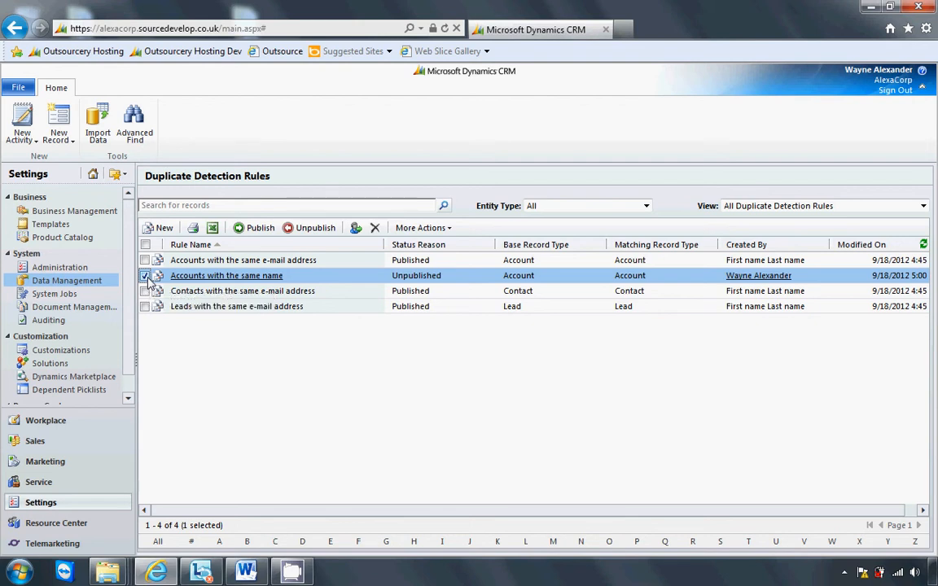
pyautogui.click(255, 232)
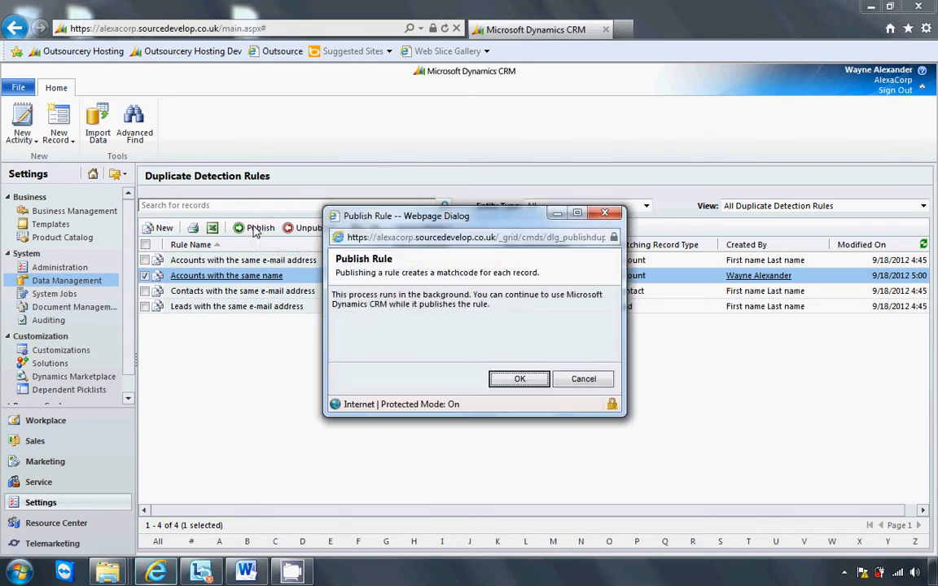
pyautogui.click(513, 380)
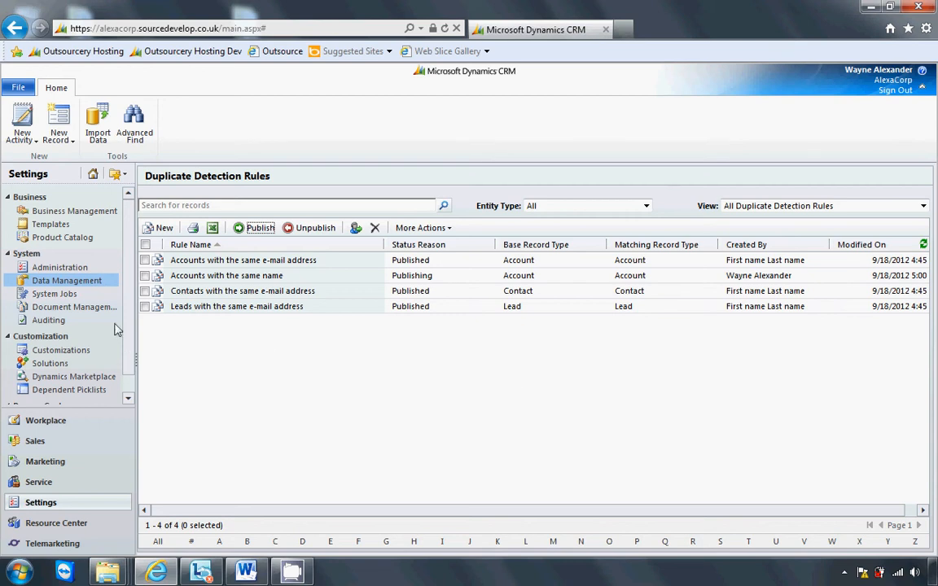
# - Create a new duplicate detection job in Data Management that looks for Accounts without extra filter criteria, and proceed to its options
pyautogui.click(93, 282)
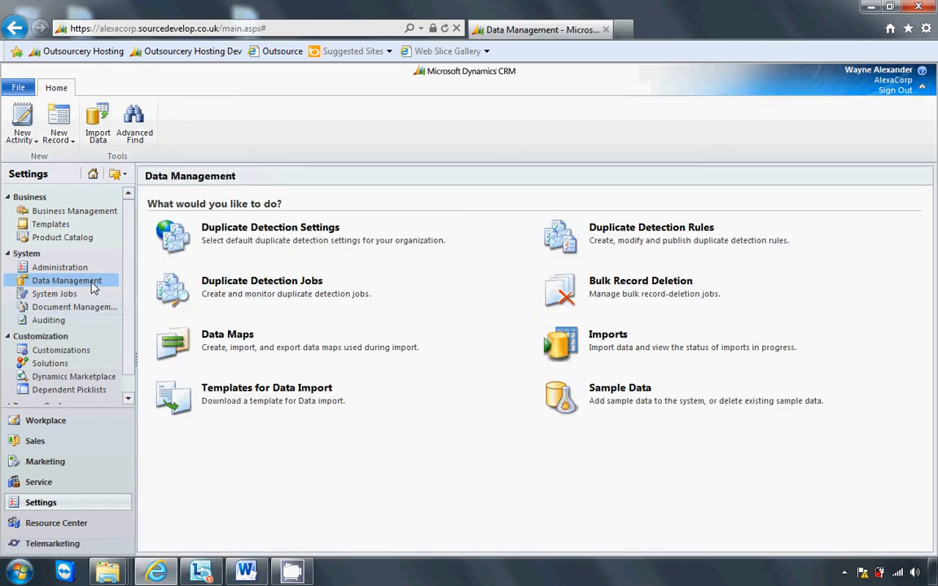
pyautogui.click(245, 284)
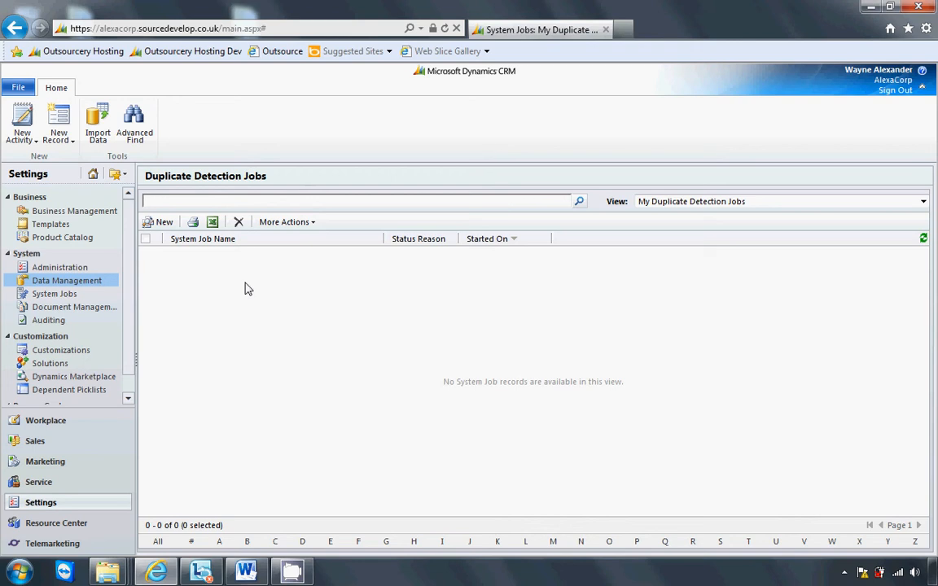
pyautogui.click(164, 224)
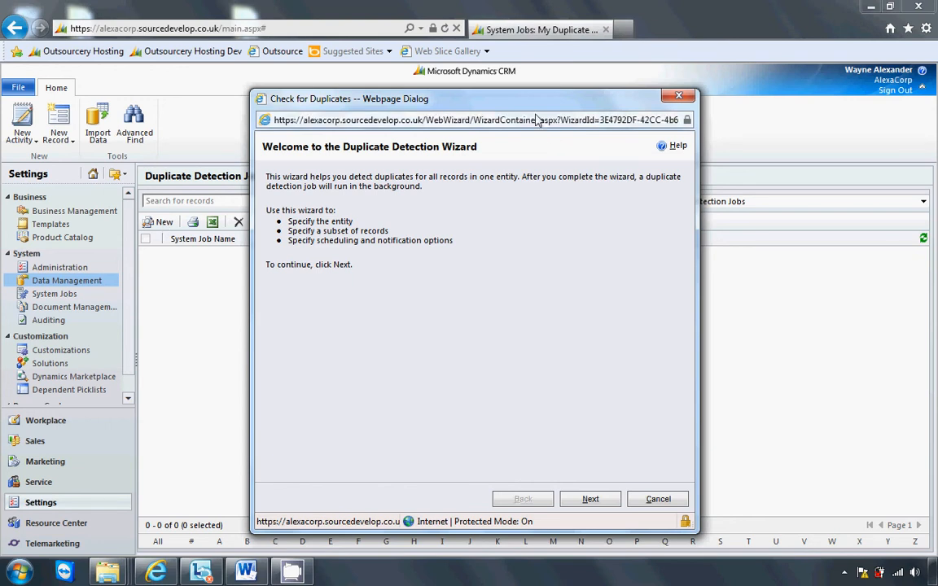
pyautogui.moveTo(530, 109); pyautogui.dragTo(530, 90)
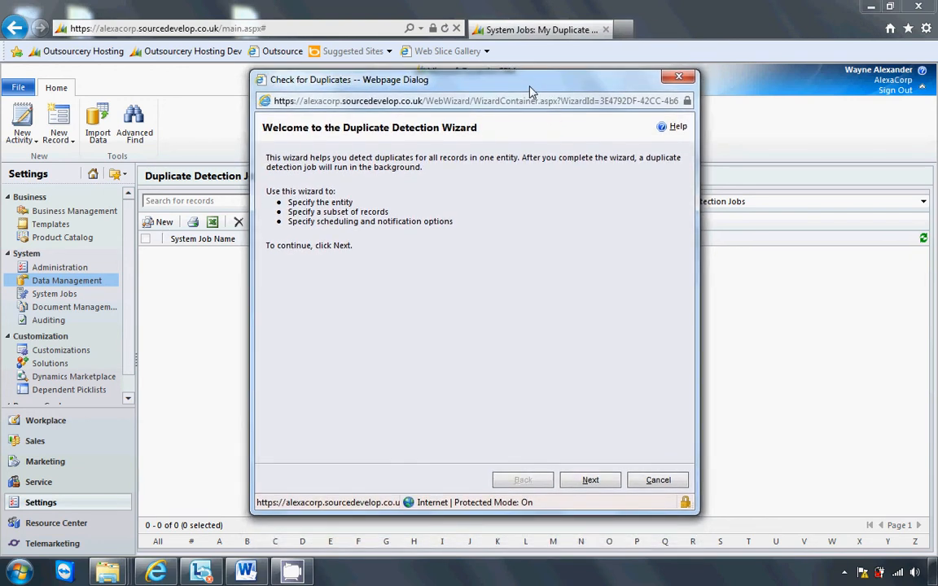
pyautogui.click(592, 486)
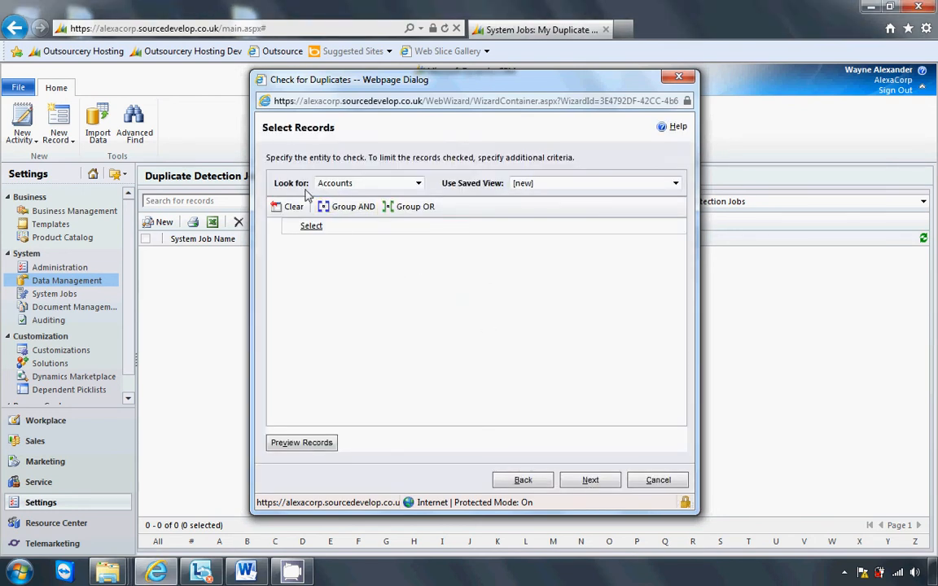
pyautogui.click(419, 184)
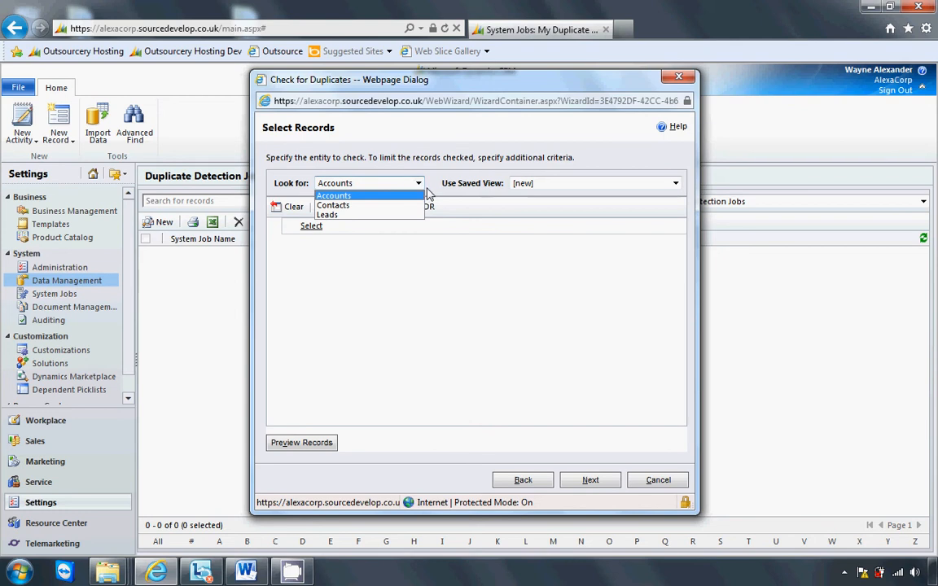
pyautogui.click(381, 199)
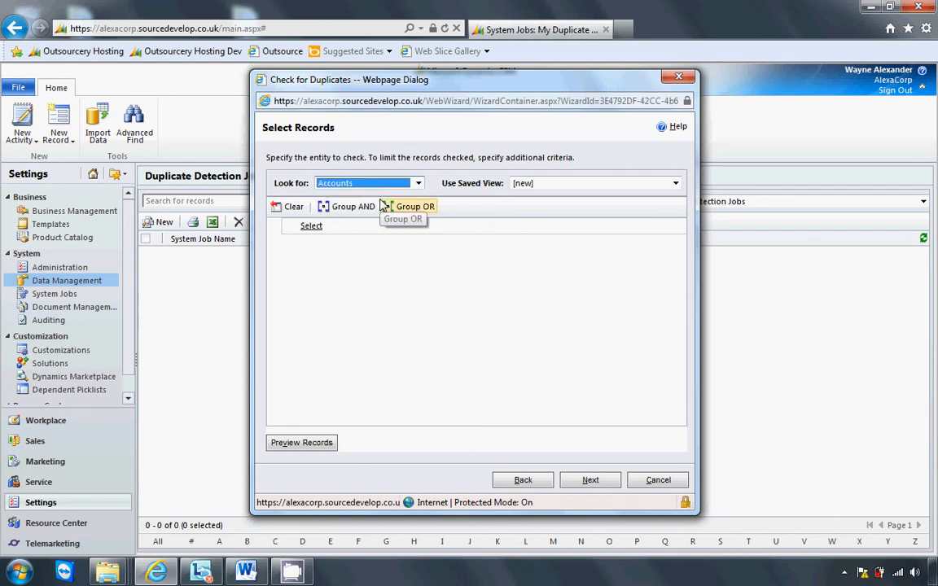
pyautogui.click(588, 482)
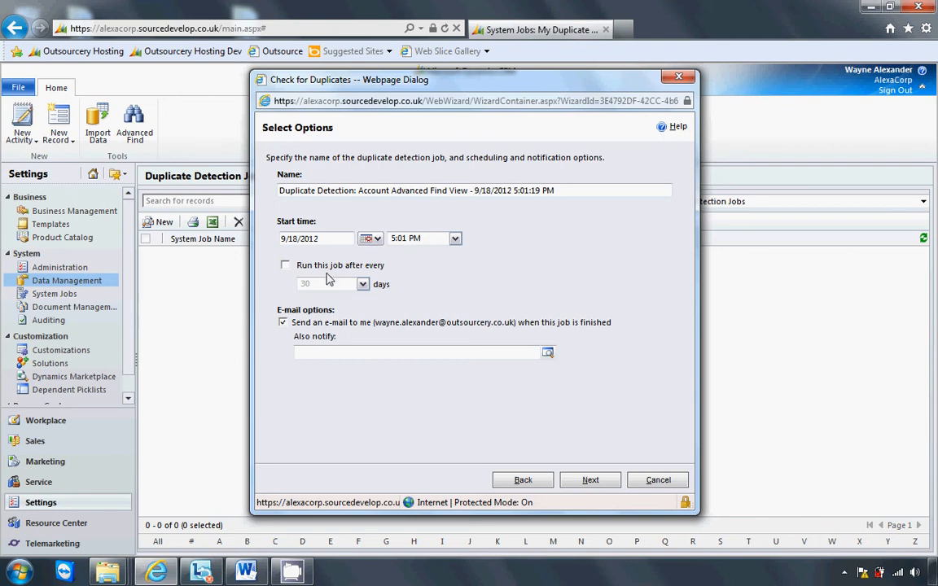
# - Try scheduling the job to run after every 30 days, and switch the recurrence off
pyautogui.click(285, 265)
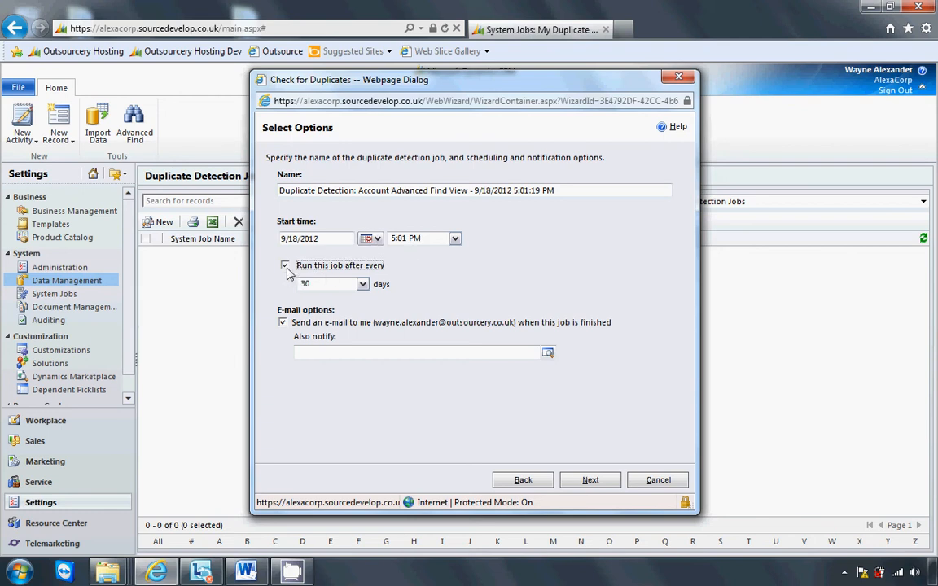
pyautogui.click(362, 285)
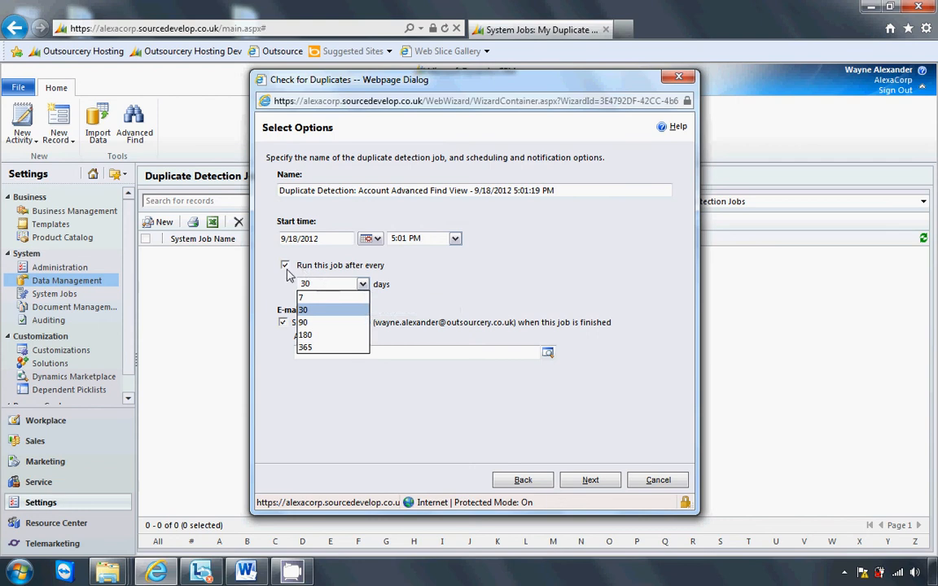
pyautogui.click(383, 307)
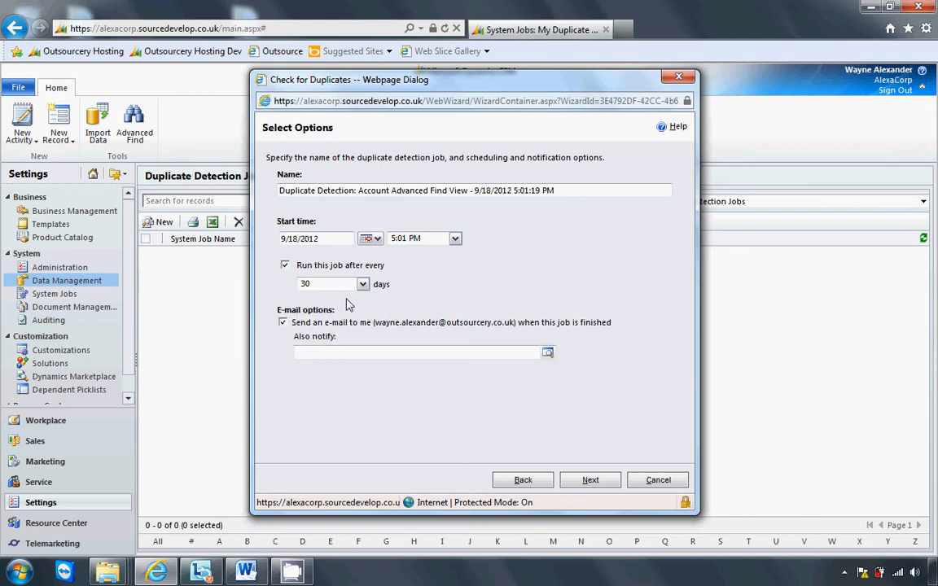
pyautogui.click(285, 266)
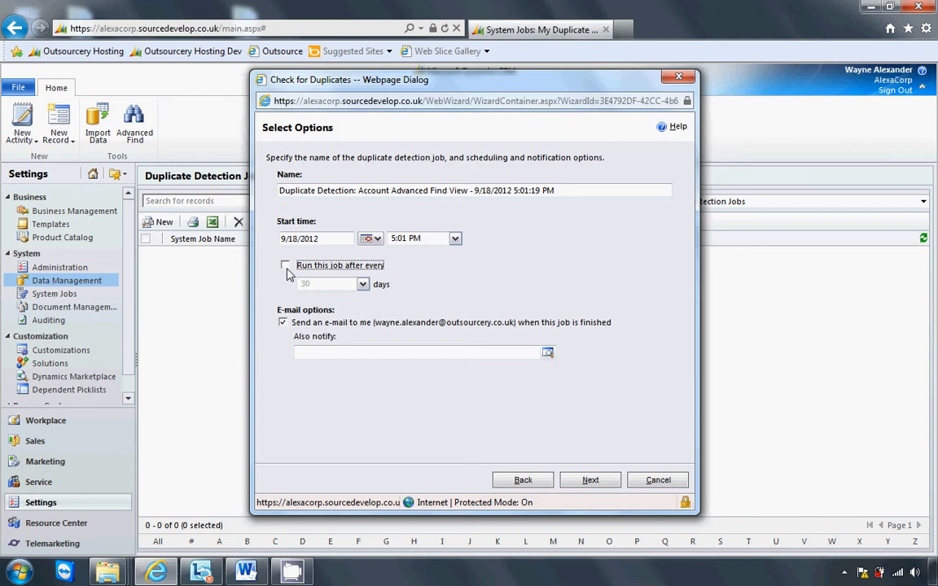
# - Keep the suggested job name, start time and completion e-mail option, and submit the duplicate detection job
pyautogui.moveTo(569, 199); pyautogui.dragTo(312, 195)
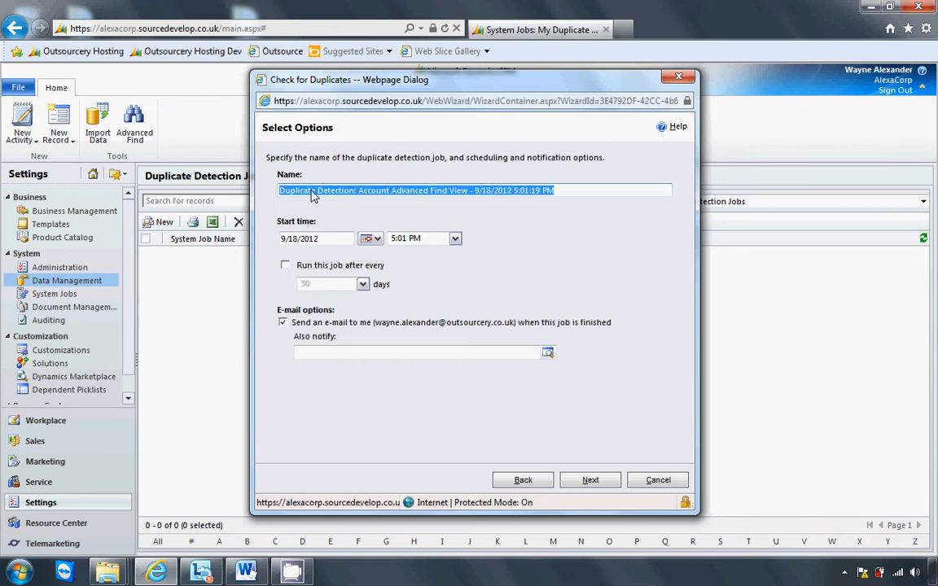
pyautogui.click(350, 210)
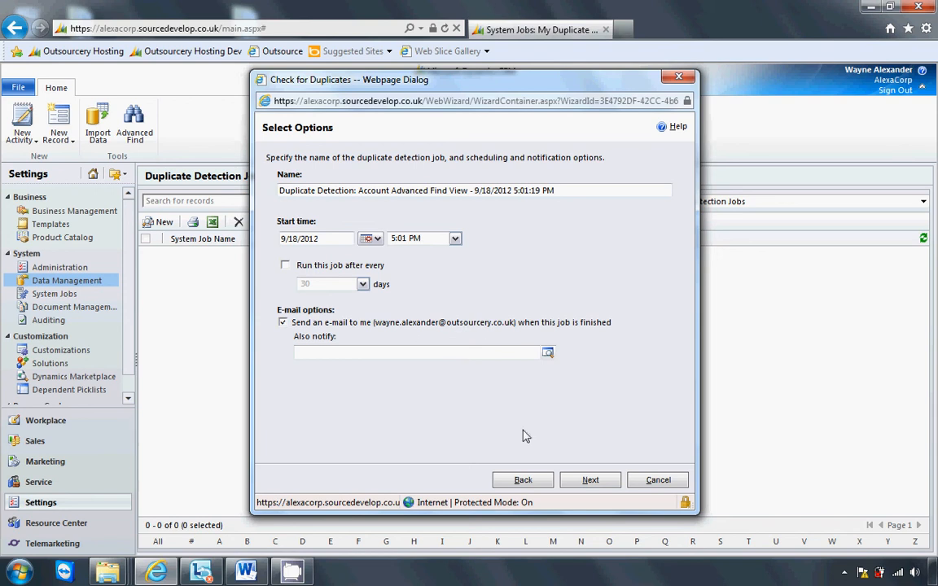
pyautogui.click(589, 481)
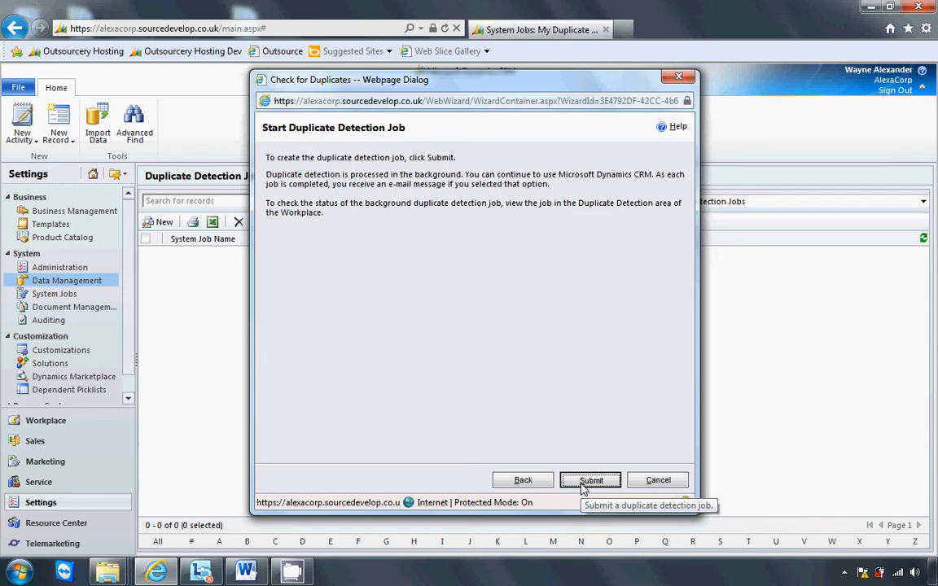
pyautogui.click(583, 482)
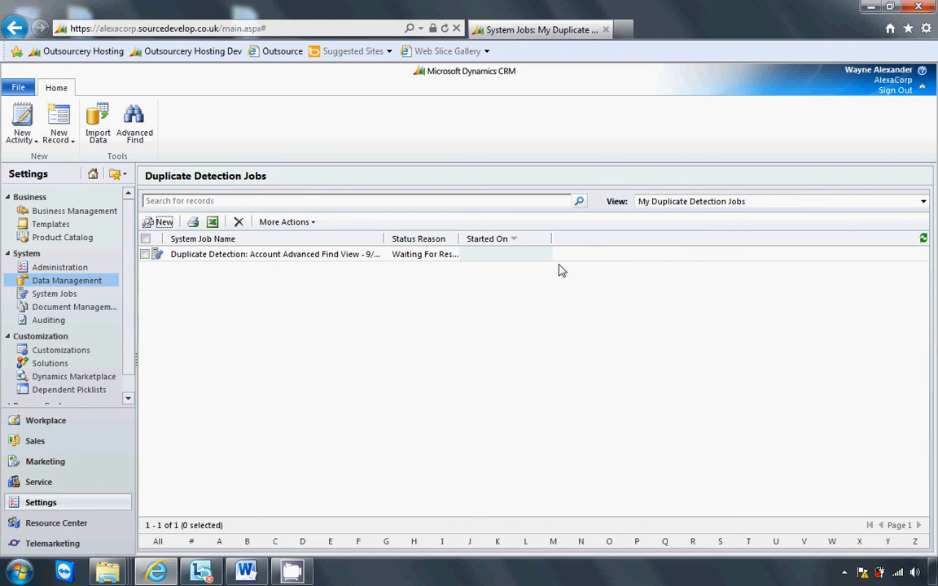
# - Check the submitted job's full status reason in the refreshed job list, and review its detected duplicates before closing the job record
pyautogui.moveTo(461, 242); pyautogui.dragTo(523, 240)
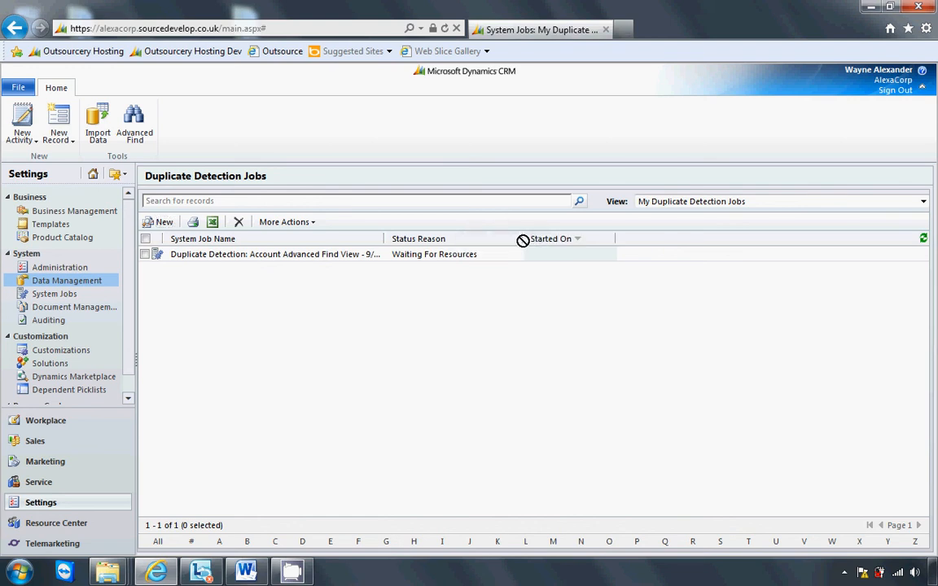
pyautogui.click(925, 237)
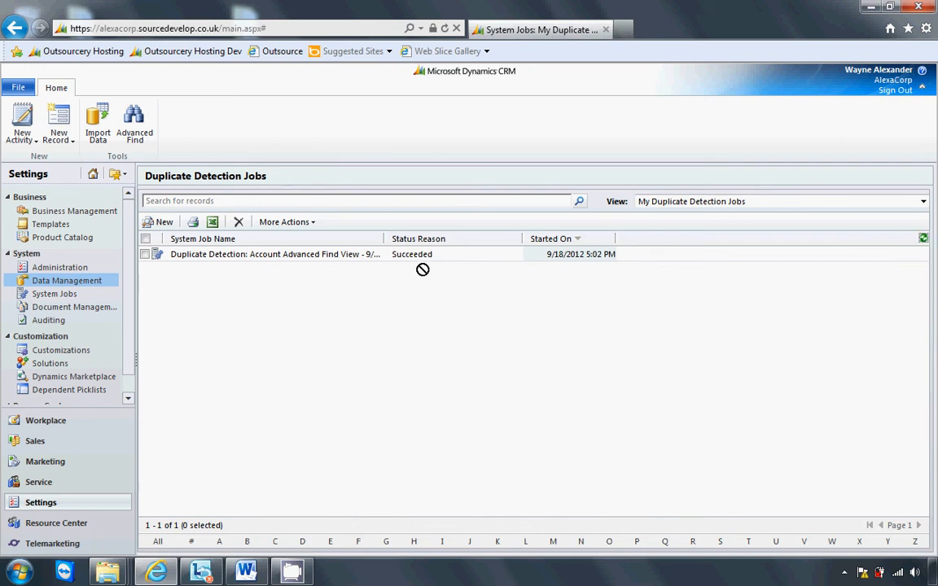
pyautogui.click(360, 257)
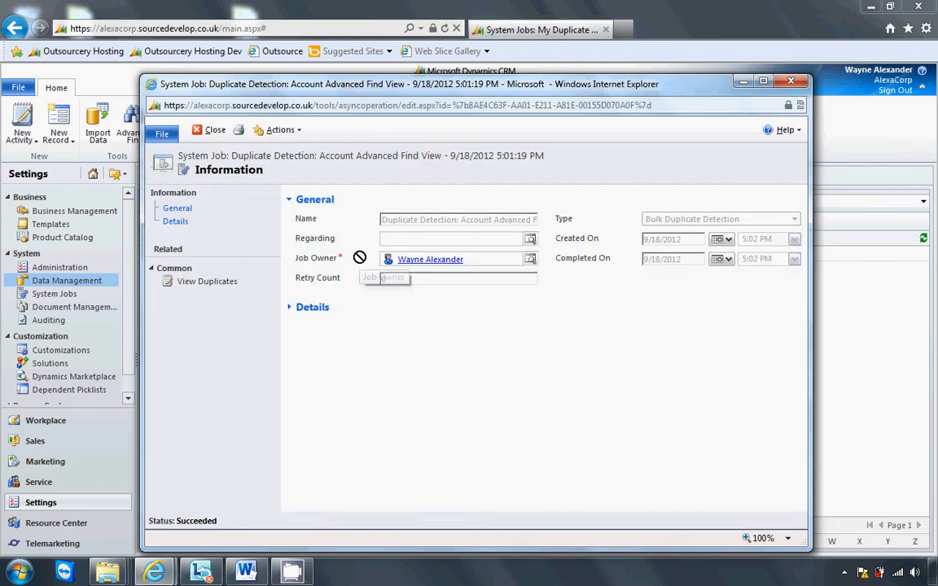
pyautogui.click(238, 282)
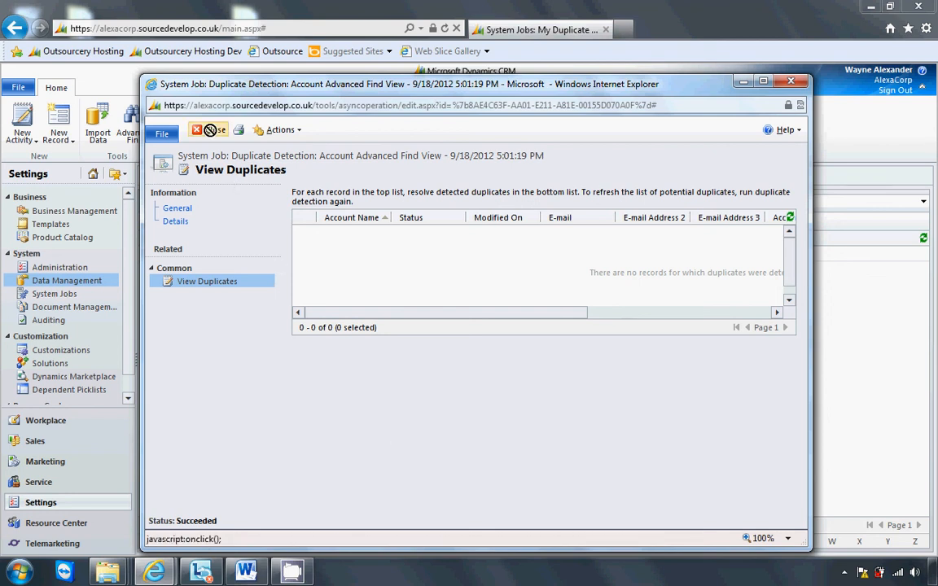
pyautogui.click(210, 130)
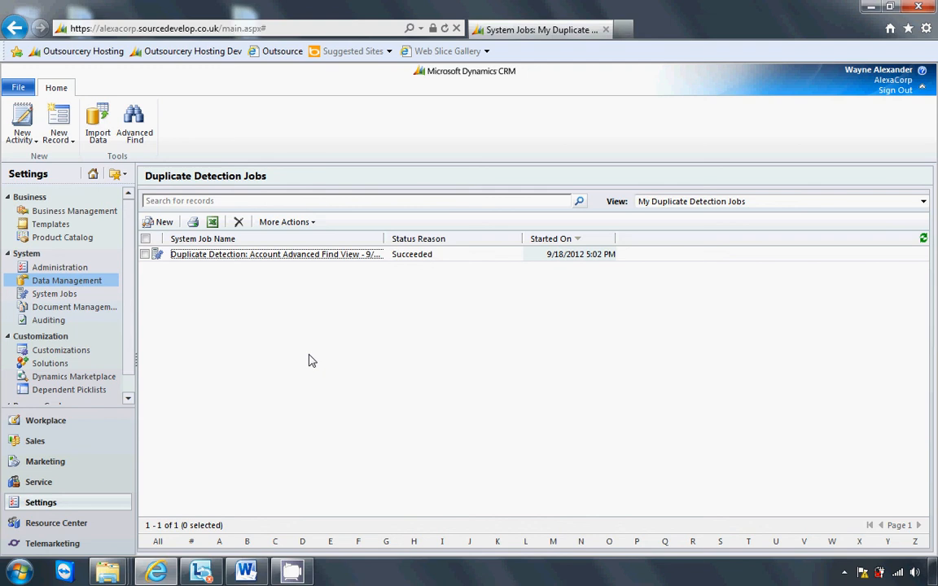